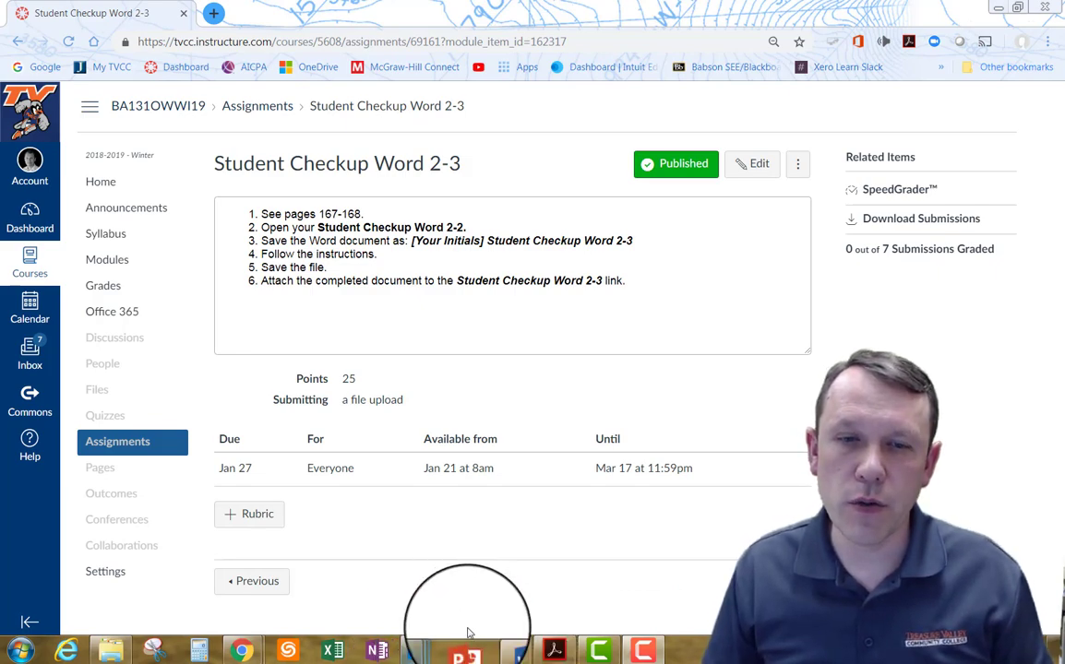
Switch to the Word document and set the review display to All Markup.
left_click(509, 652)
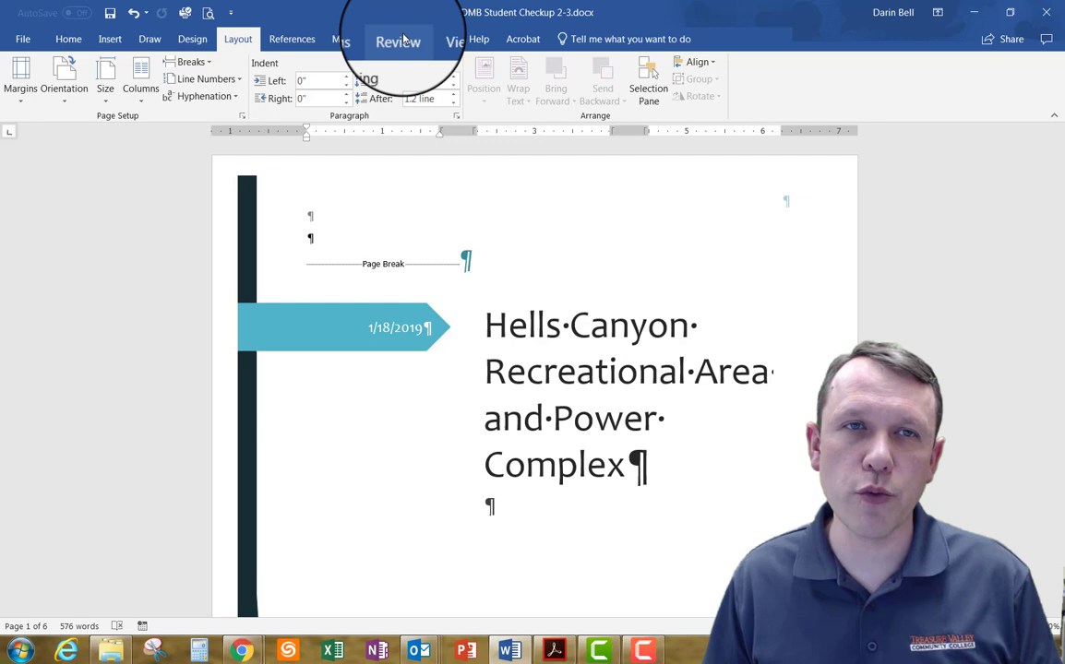
left_click(400, 40)
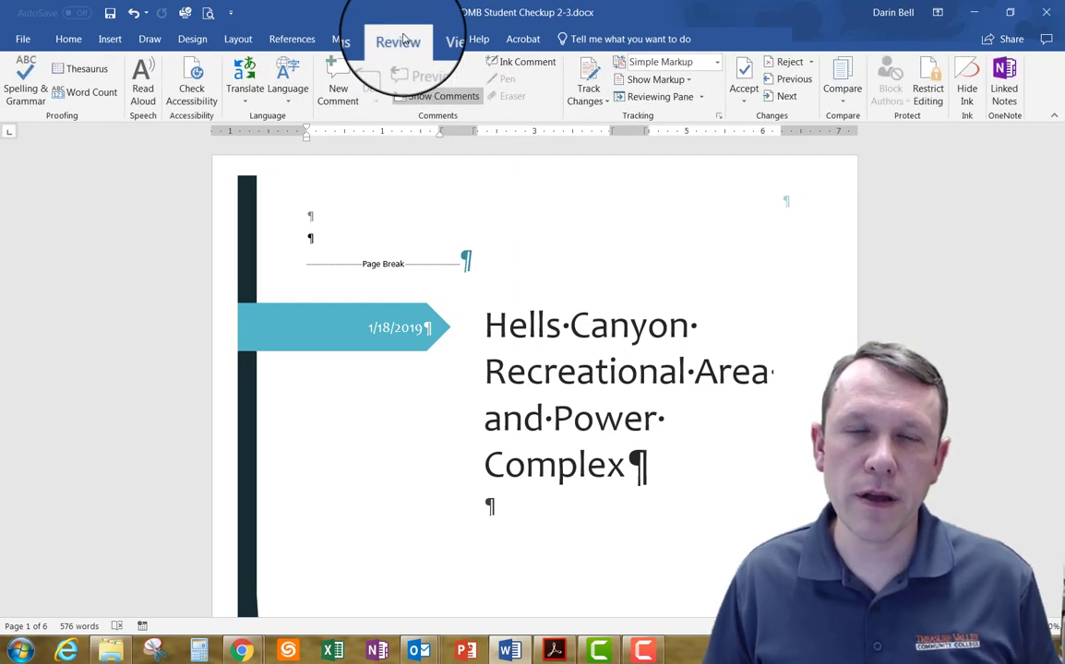
left_click(673, 62)
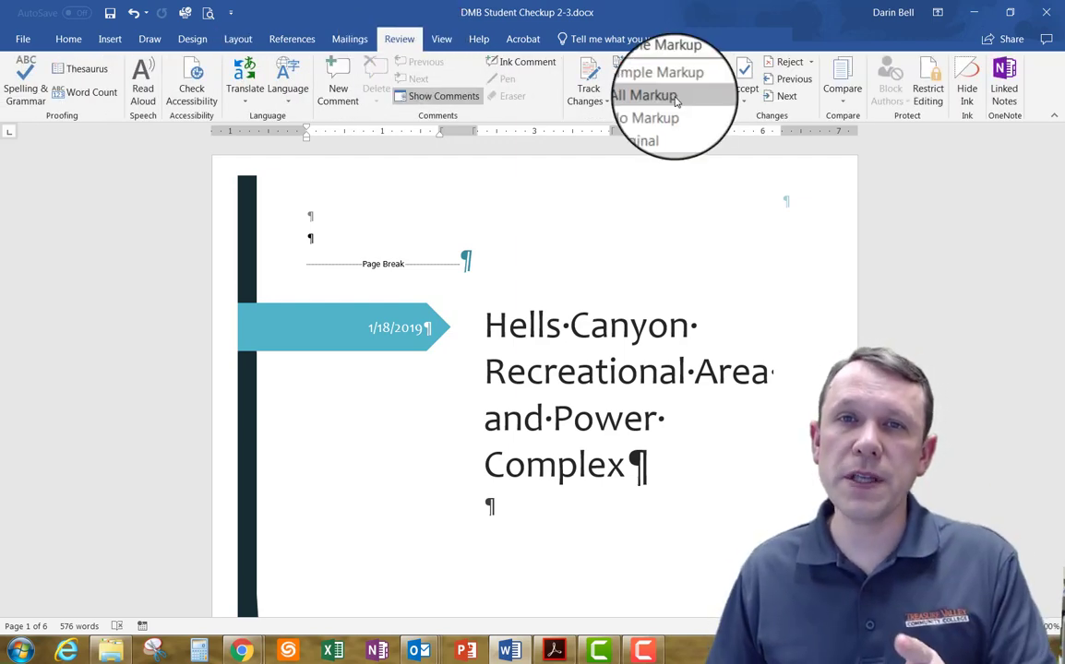
left_click(677, 100)
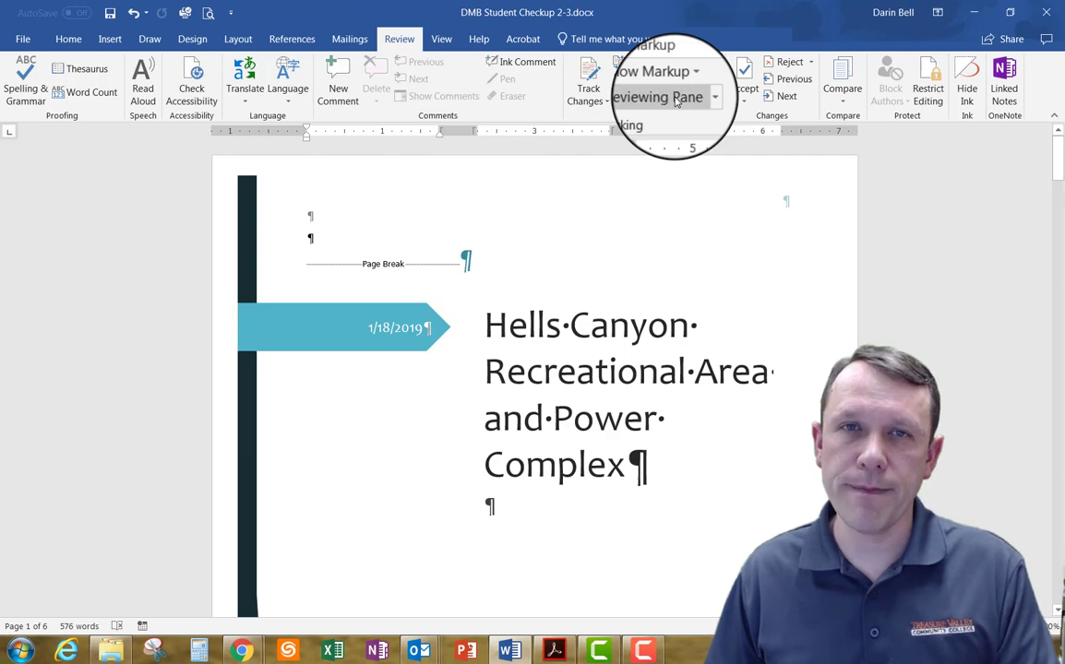
Turn on Track Changes and retype the word "flows" in the Snake River paragraph as a tracked replacement.
left_click(590, 80)
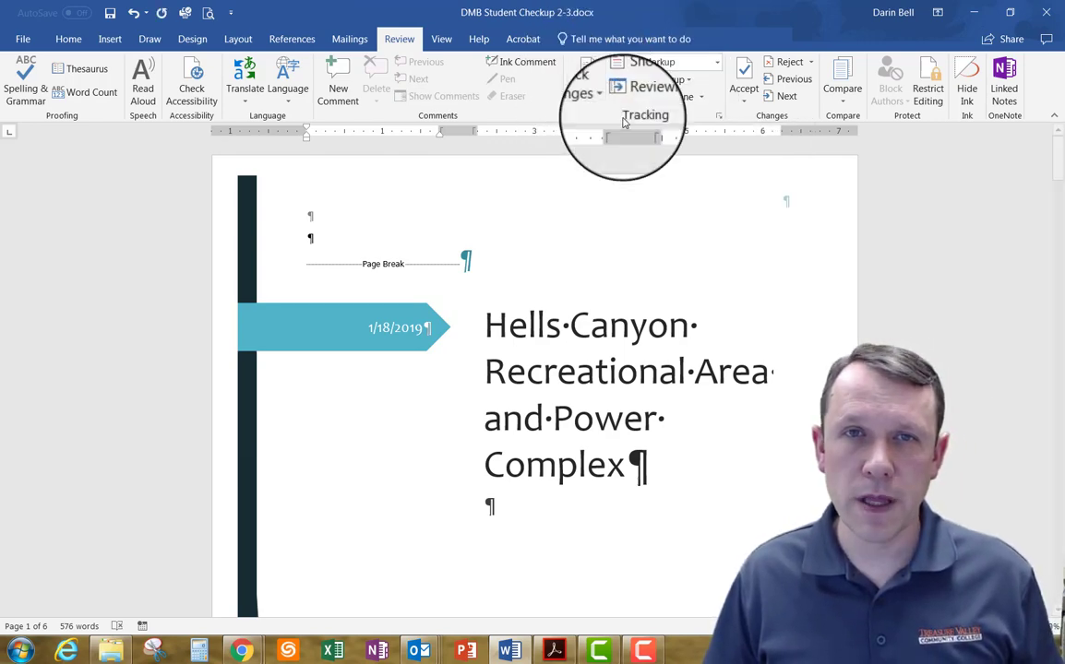
left_click(605, 99)
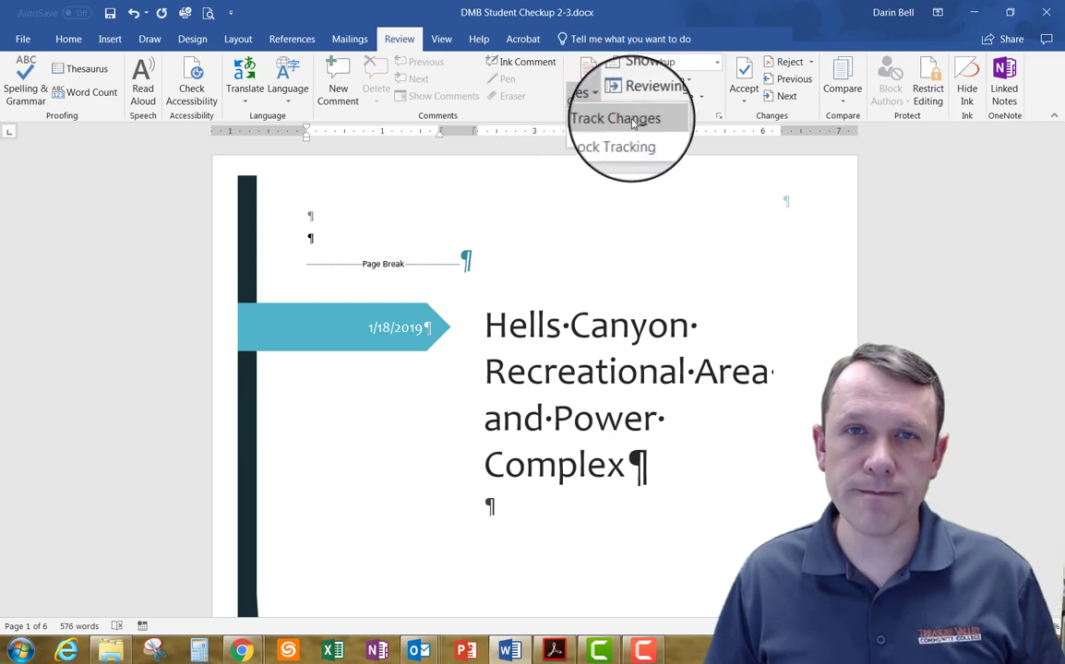
left_click(720, 190)
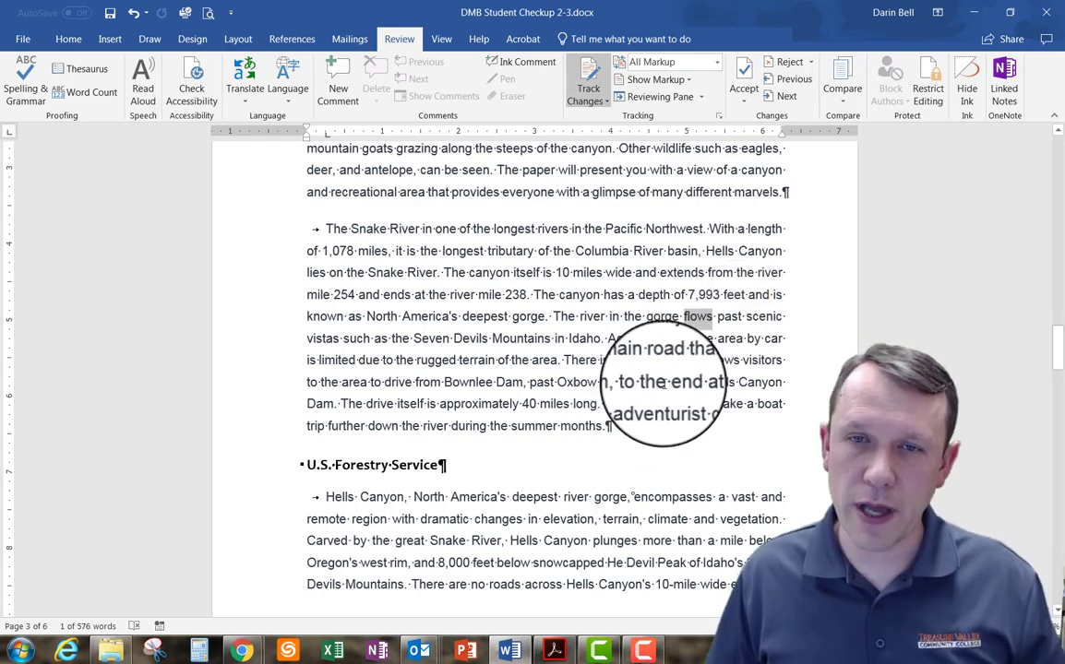
type("flows")
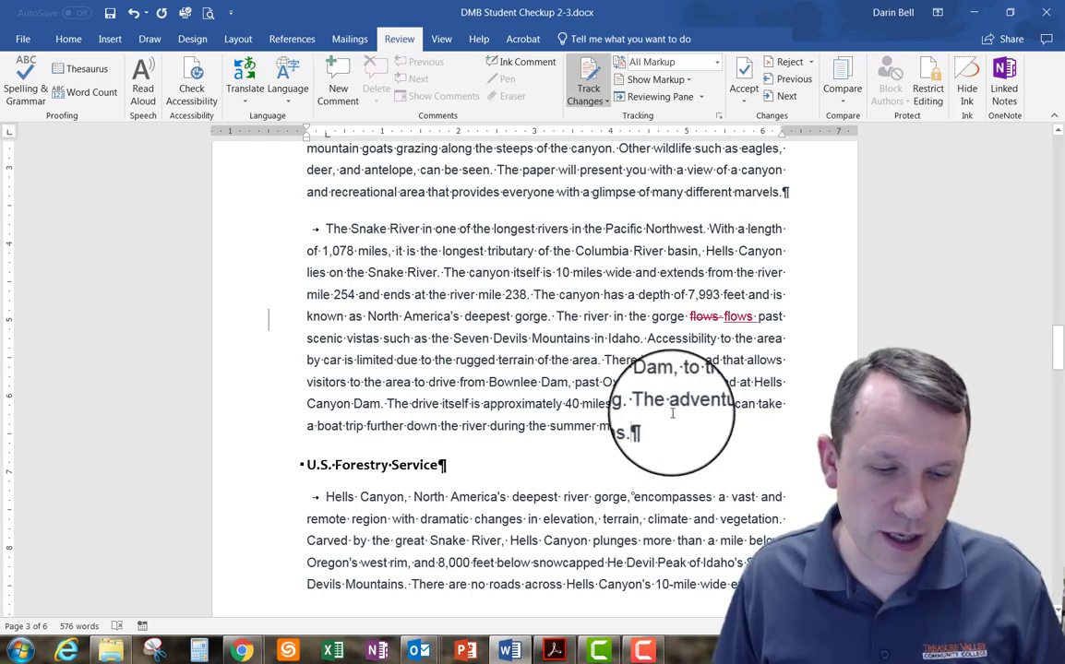
Look up "plentiful" from the first Introduction paragraph in the Thesaurus and insert the synonym "abundant".
scroll(672, 413, "up", 3)
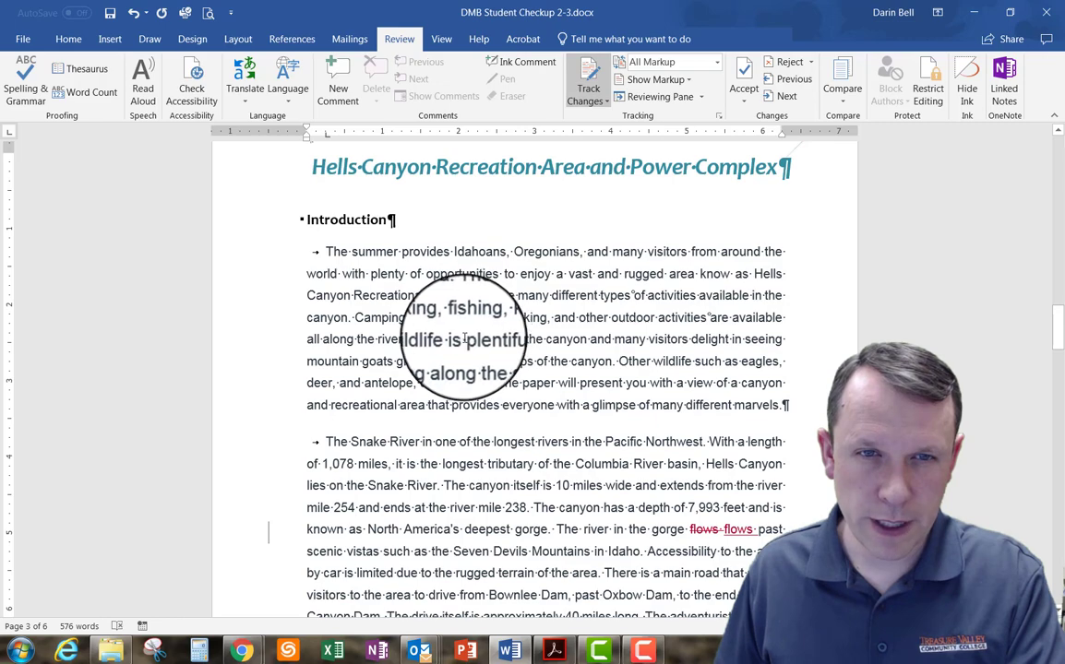
left_click_drag(466, 339, 508, 337)
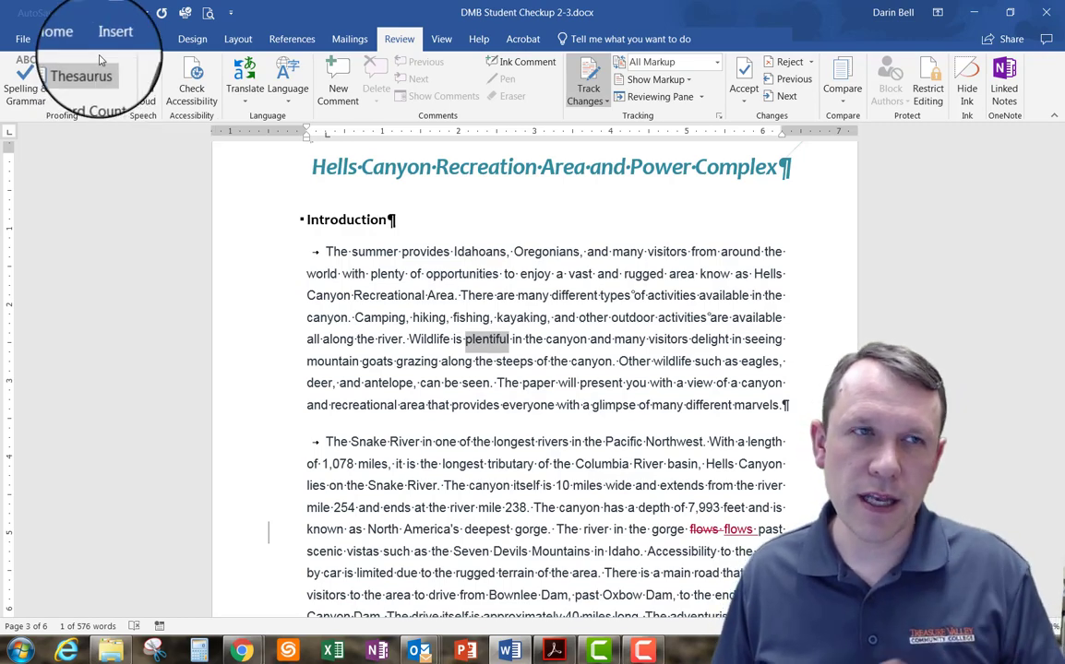
left_click(98, 66)
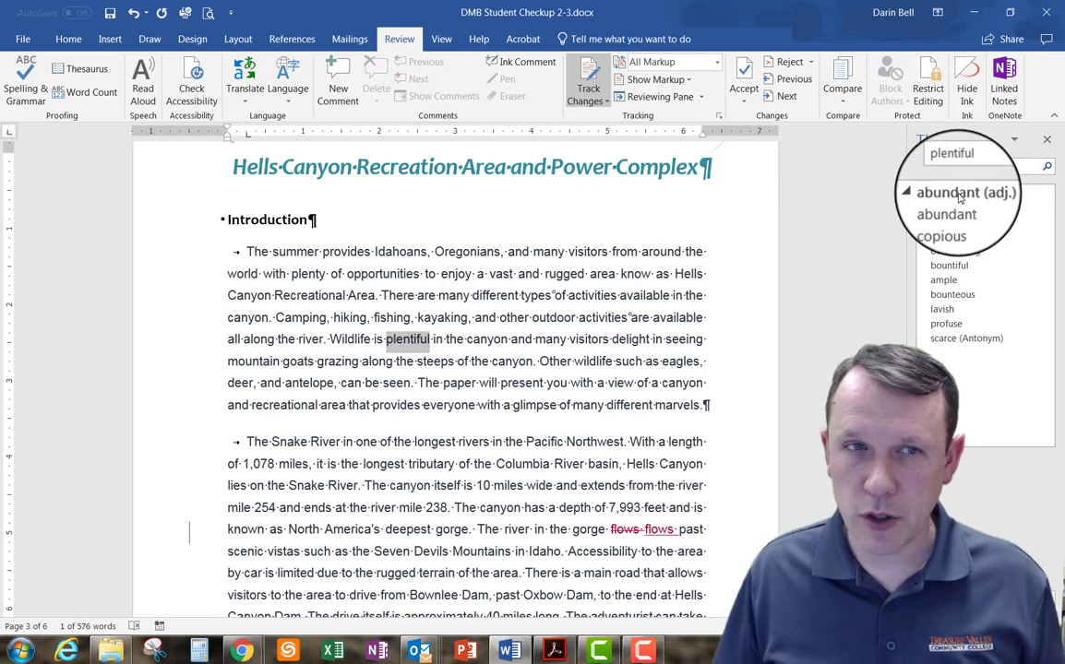
left_click(1048, 207)
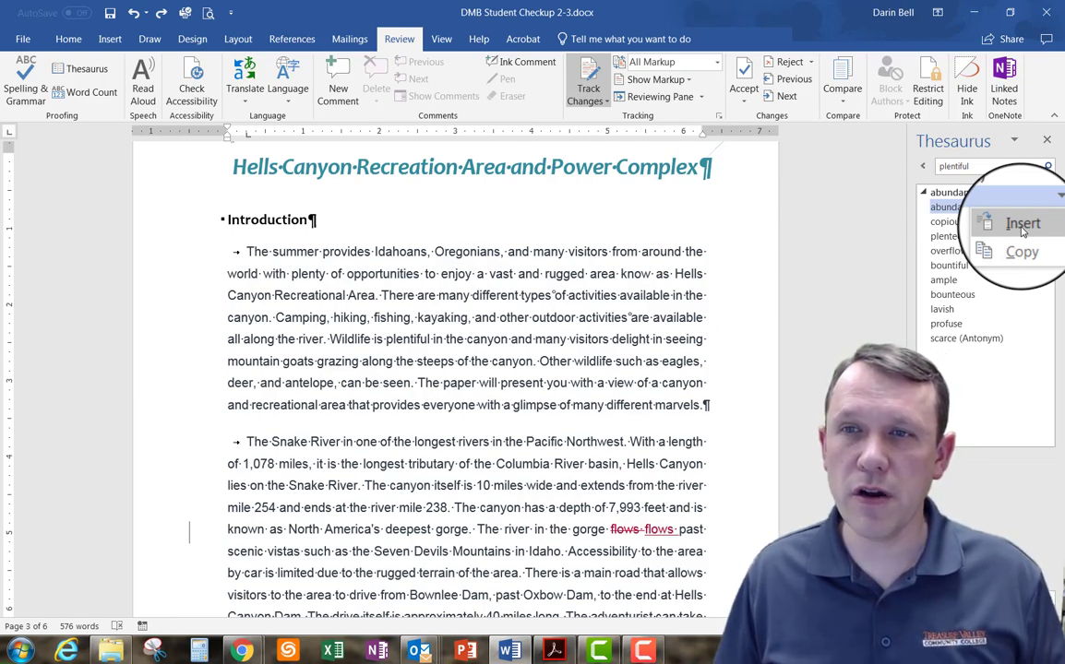
left_click(1022, 225)
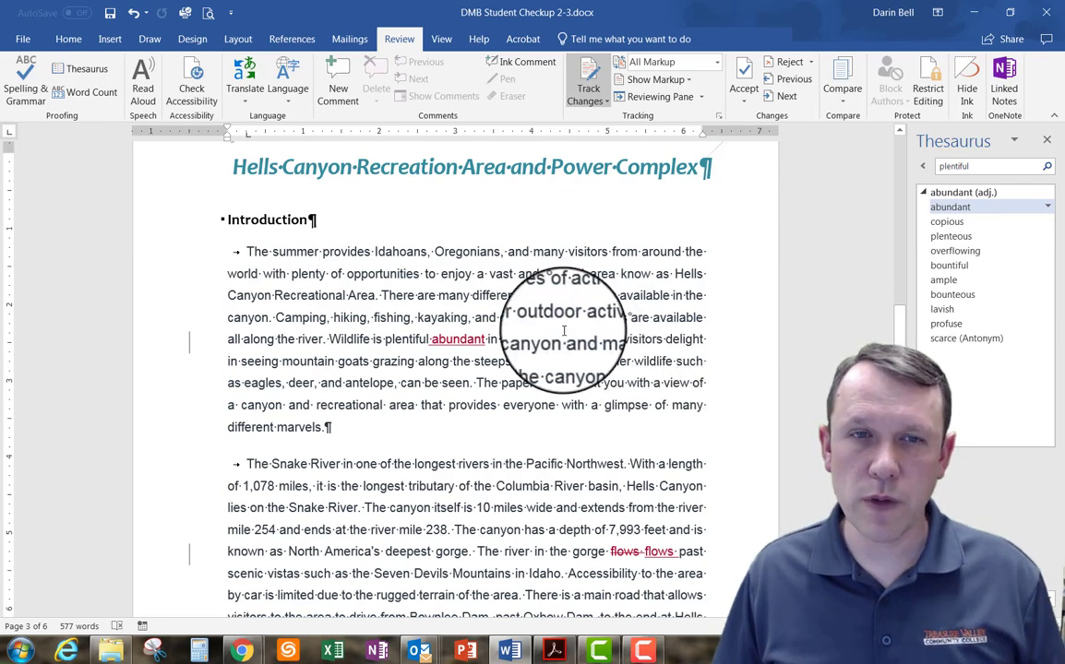
View the suggested synonyms for "many" in the first Introduction paragraph.
left_click_drag(522, 342, 616, 340)
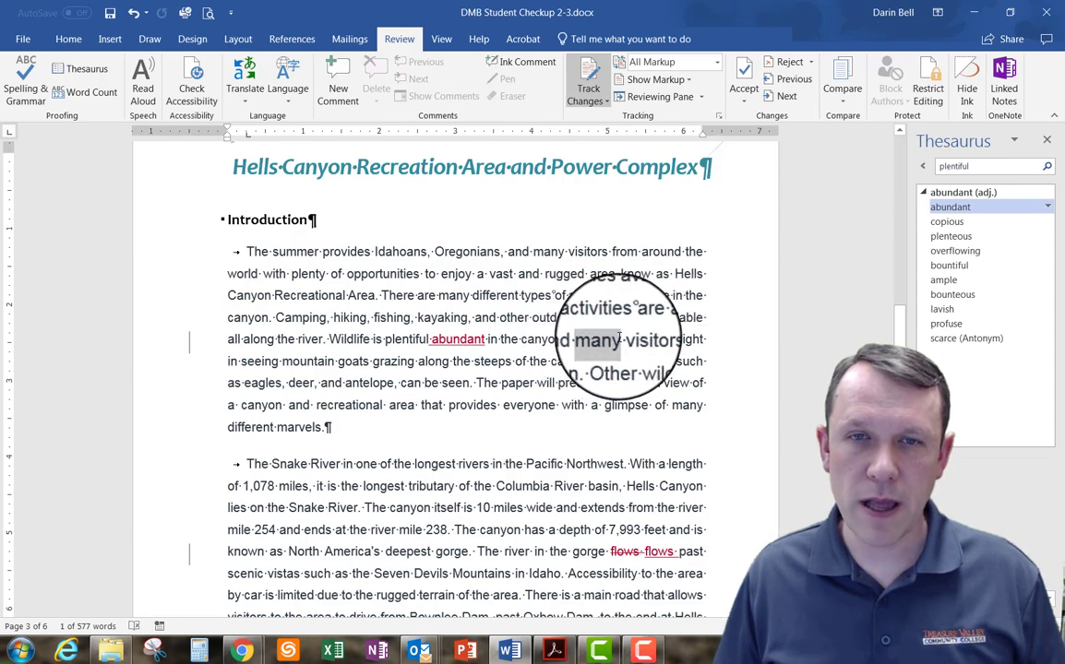
right_click(608, 349)
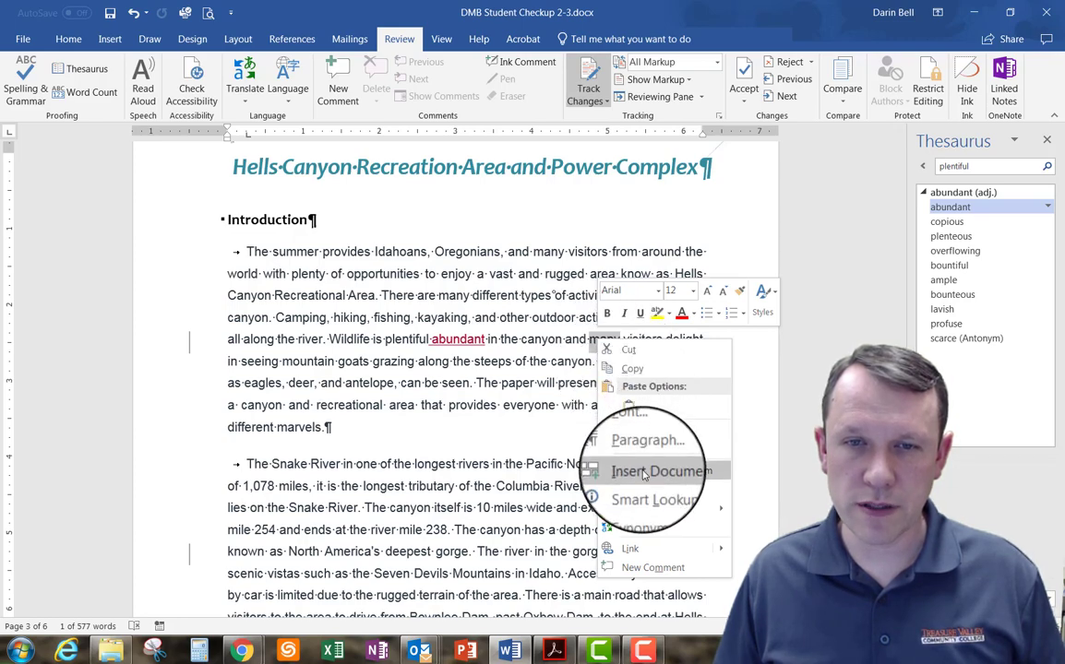
mouse_move(675, 512)
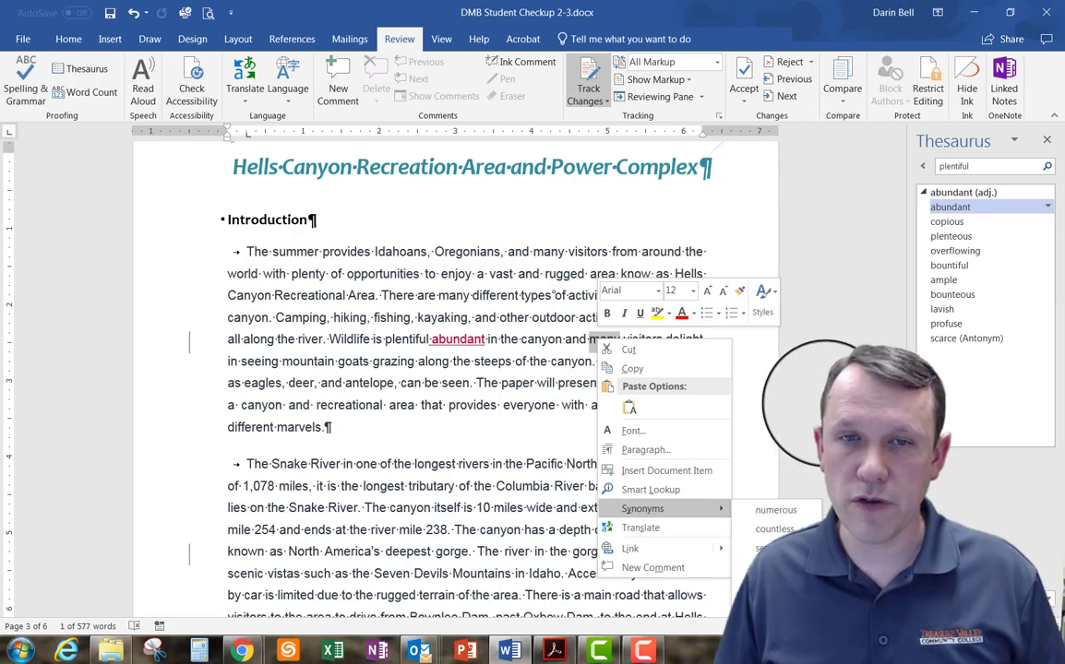
left_click(824, 403)
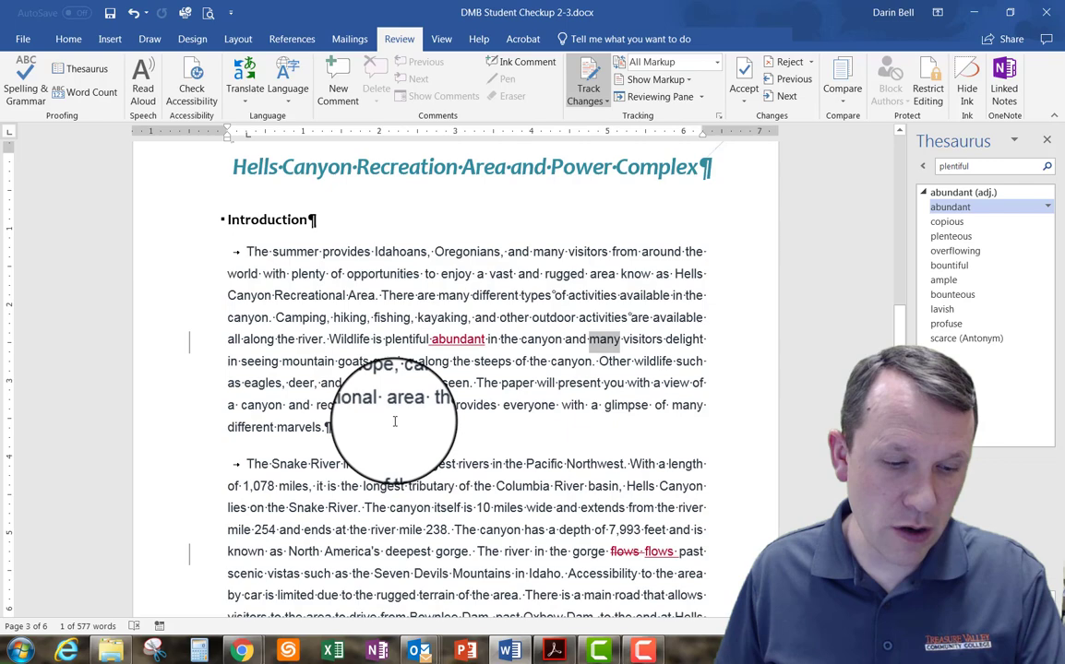
Comment on the paragraph beginning "Once one goes past the Brownlee Dam": "Find additional information about recreational activities and details about the power complex.".
scroll(357, 423, "down", 3)
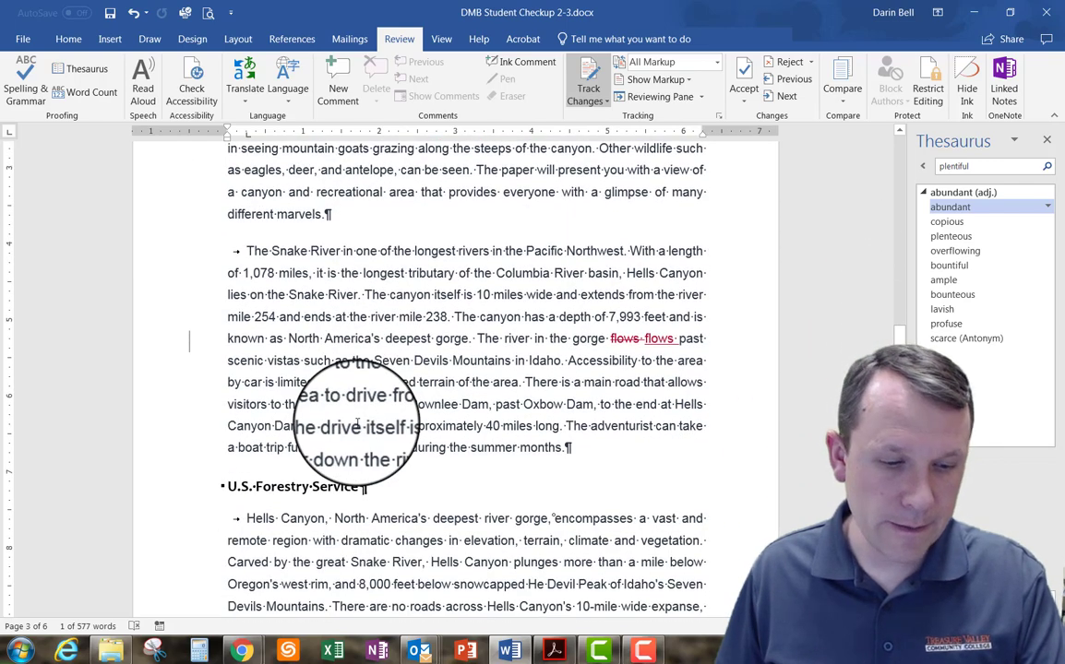
scroll(357, 423, "down", 5)
left_click_drag(246, 362, 313, 496)
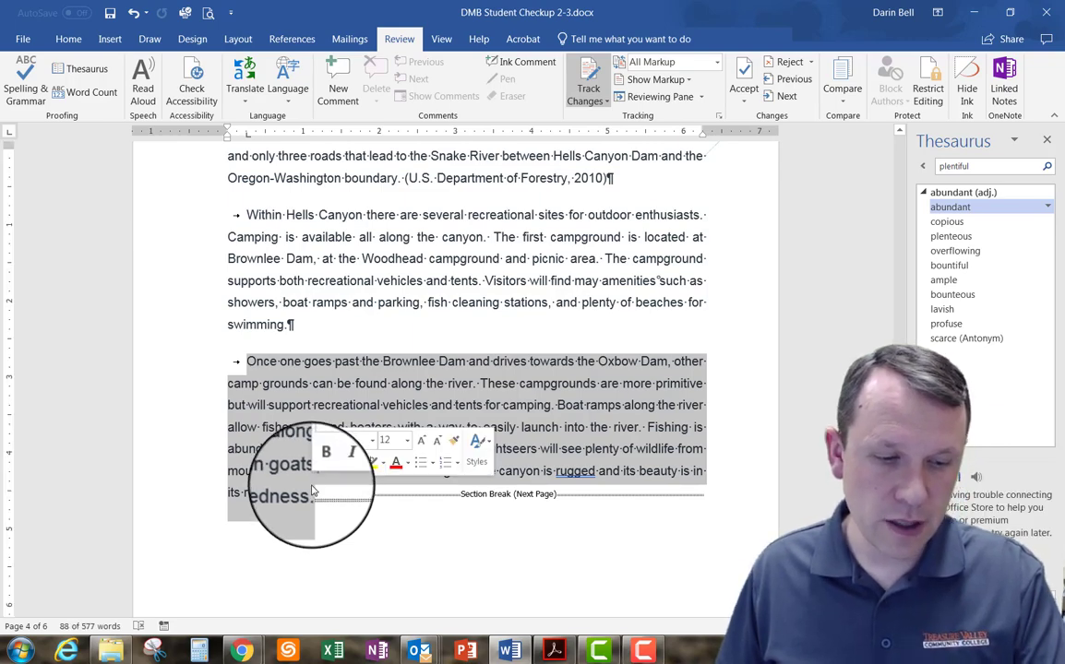
left_click(339, 71)
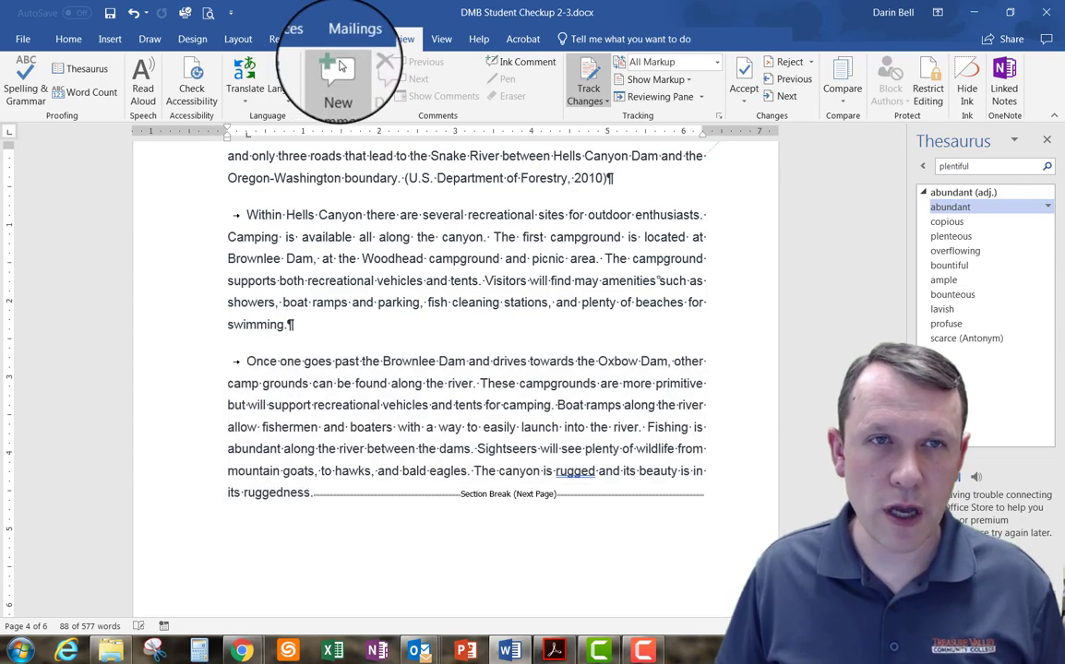
left_click(1047, 139)
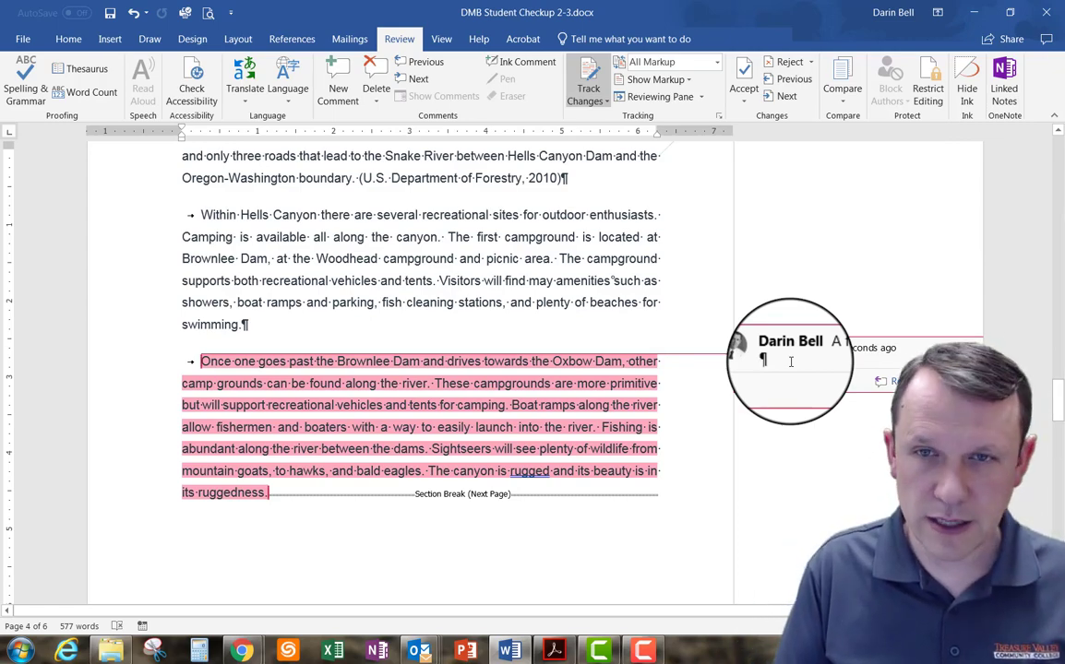
key("ctrl+v")
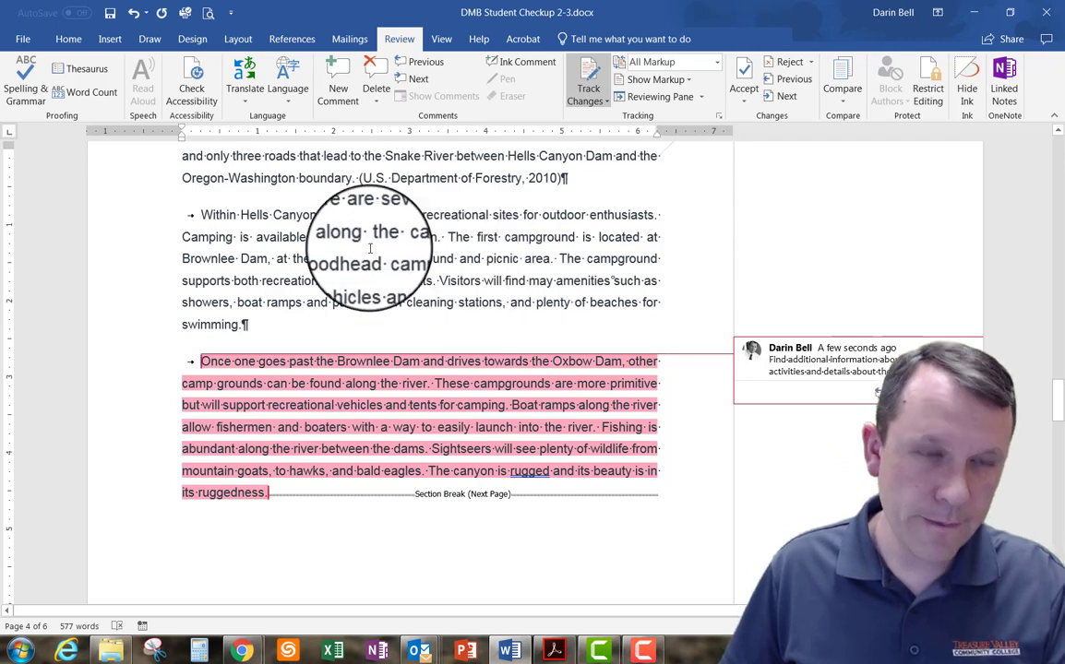
Display the gridlines in the document.
left_click(442, 39)
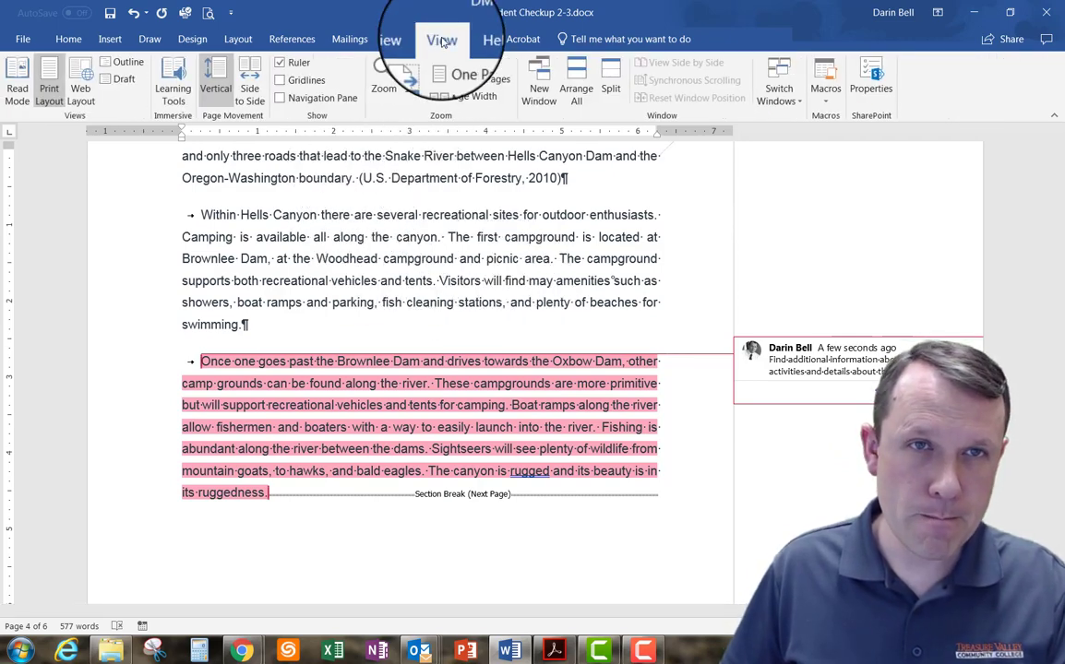
left_click(281, 80)
scroll(177, 341, "down", 8)
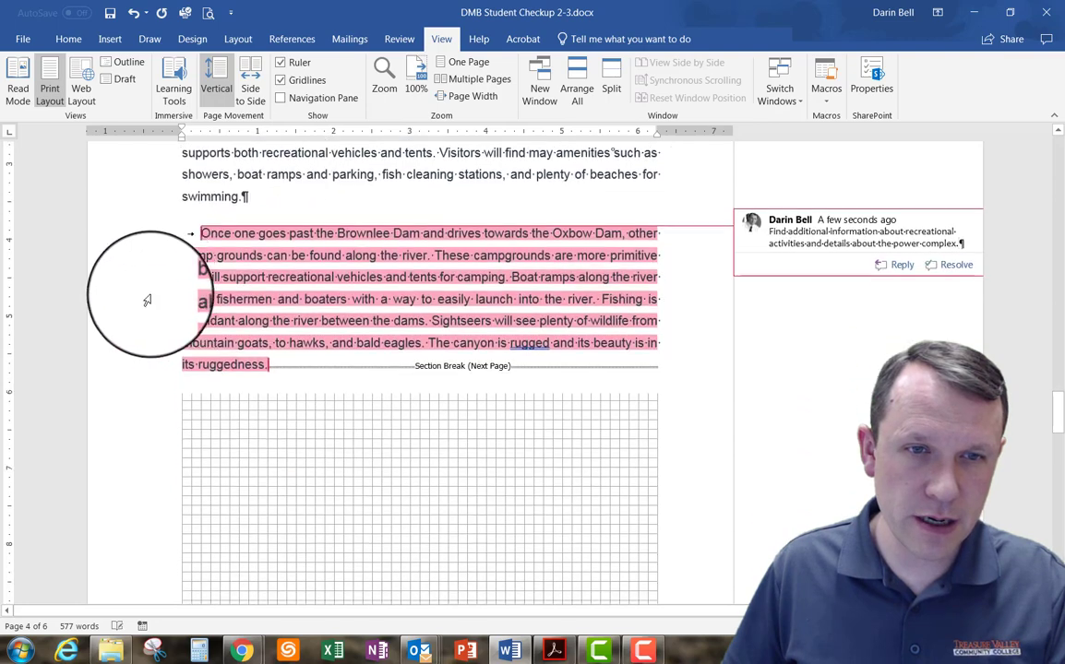
scroll(176, 341, "up", 10)
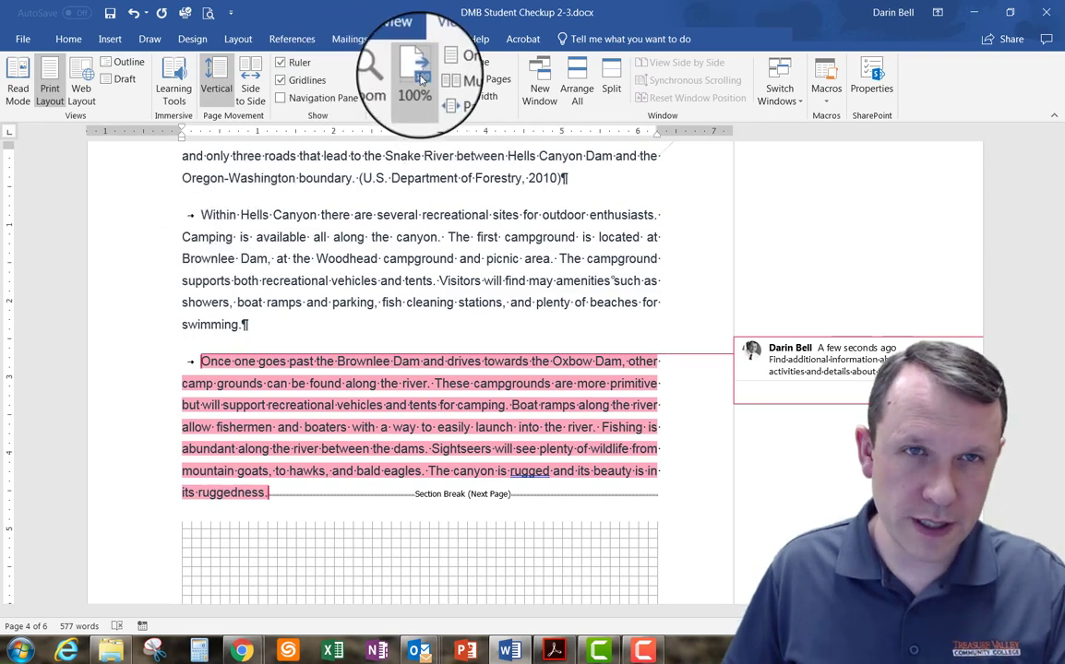
Set the document zoom to 200%.
left_click(374, 78)
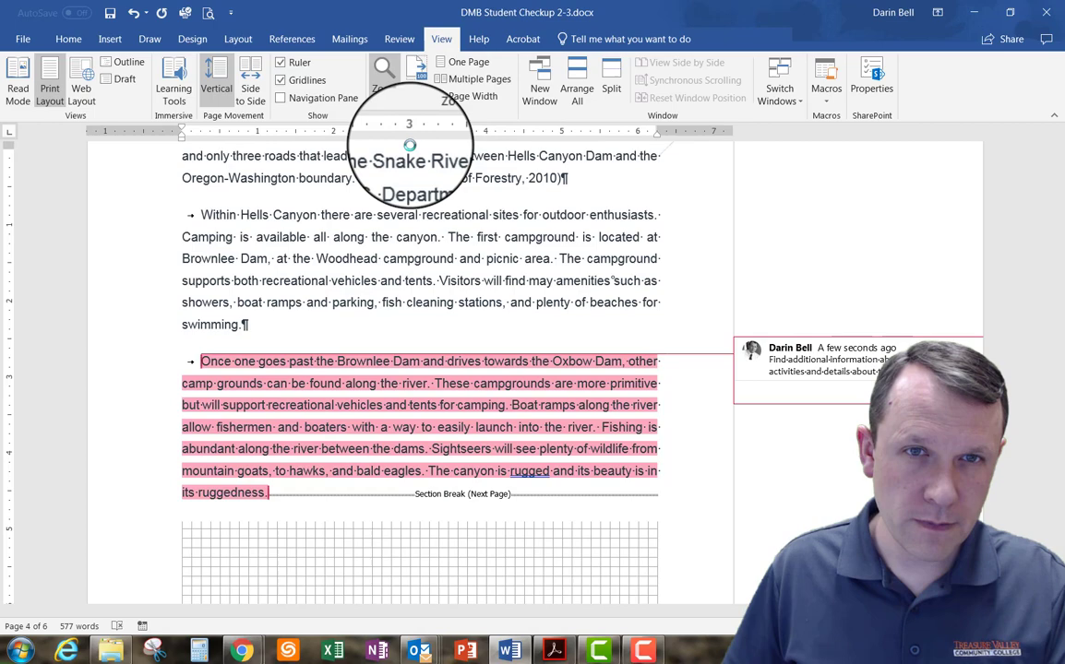
left_click(374, 217)
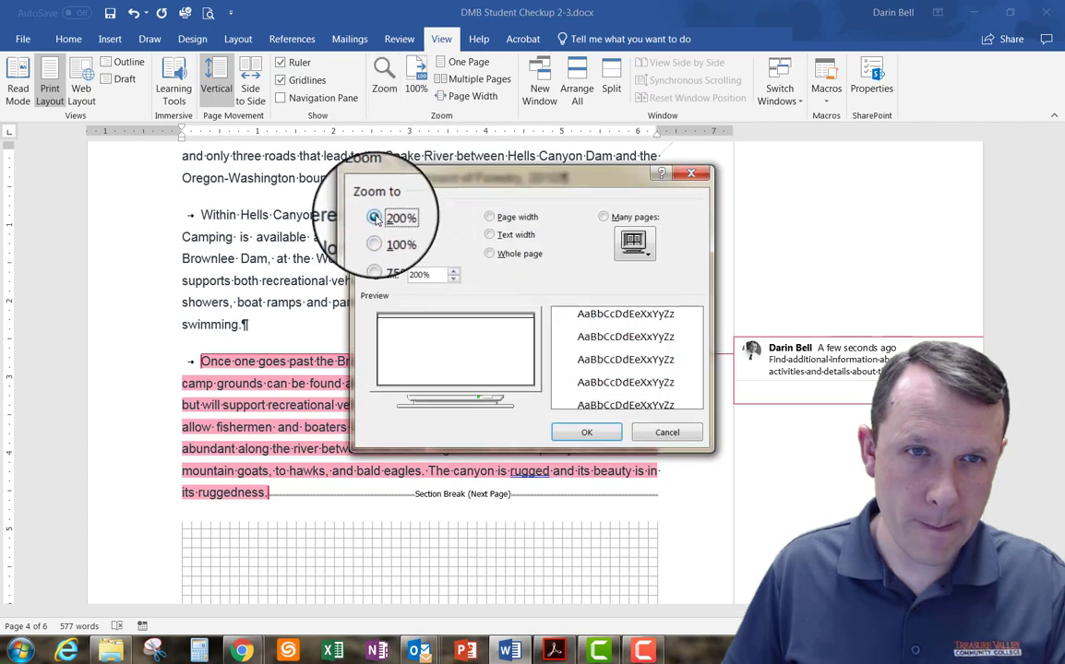
left_click(585, 433)
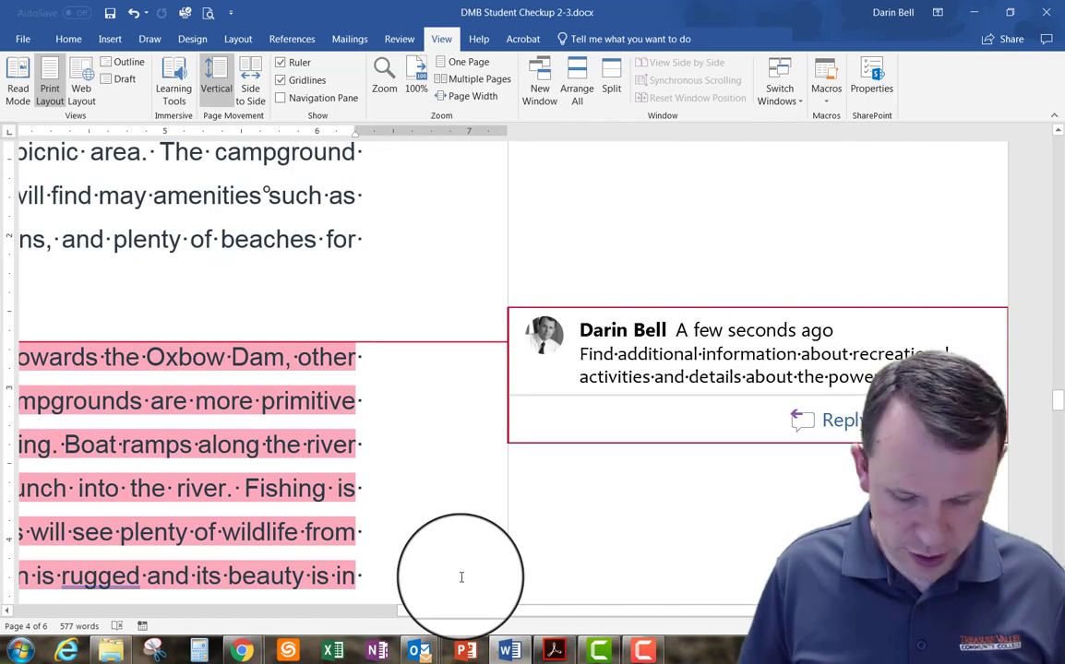
Insert a Next Page section break at the end of the document, below the Windy Saddle row.
key("ctrl+End")
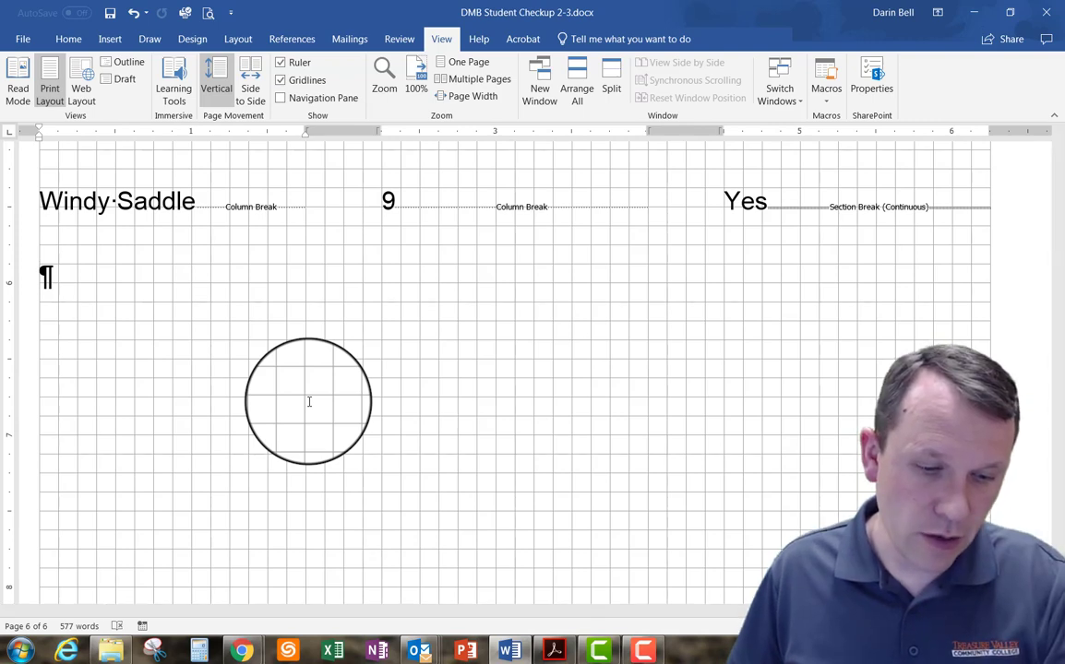
left_click(238, 40)
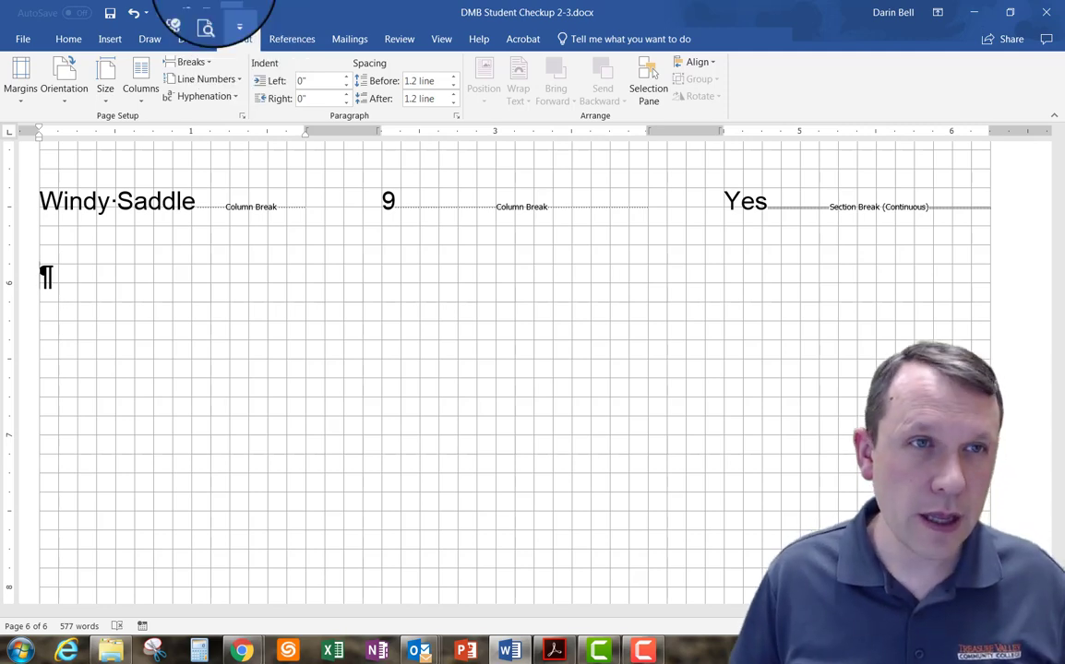
left_click(201, 63)
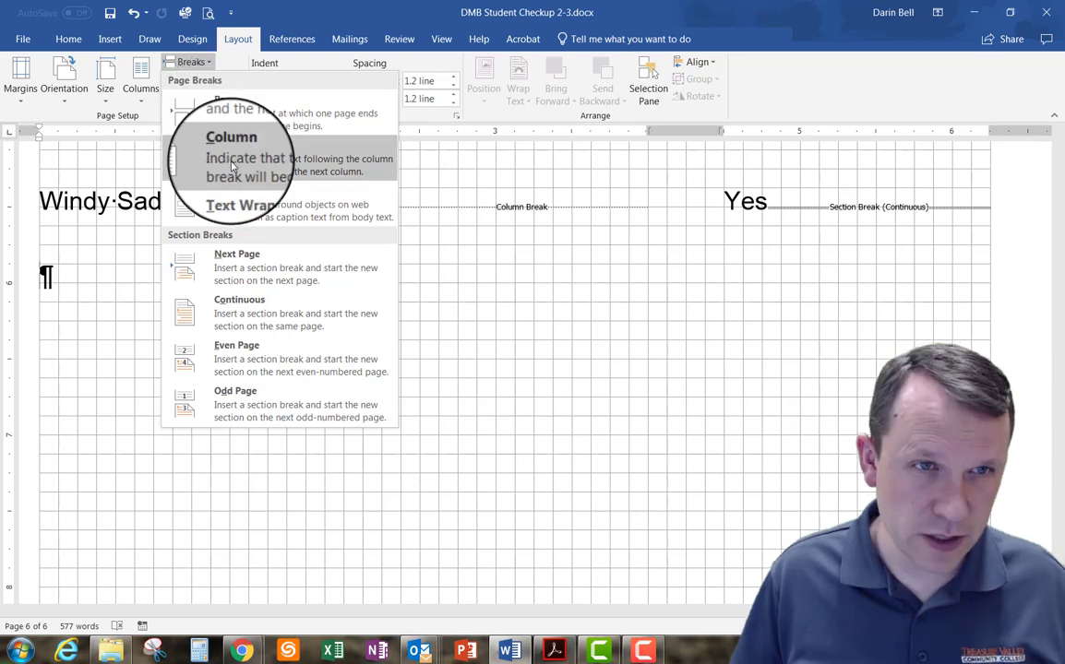
left_click(238, 268)
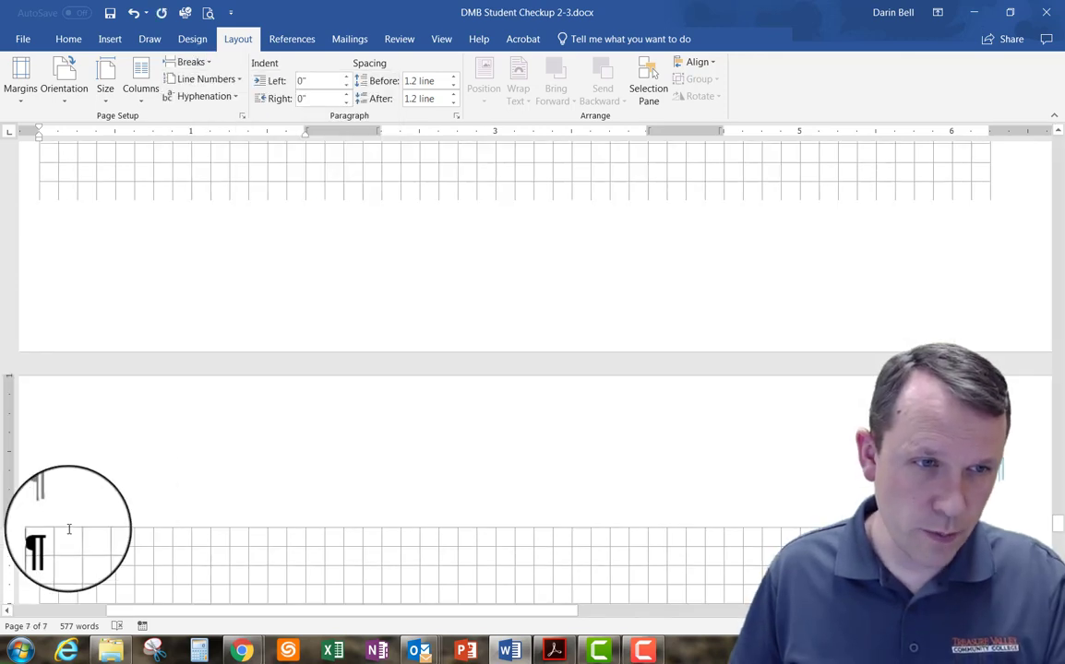
scroll(125, 355, "down", 3)
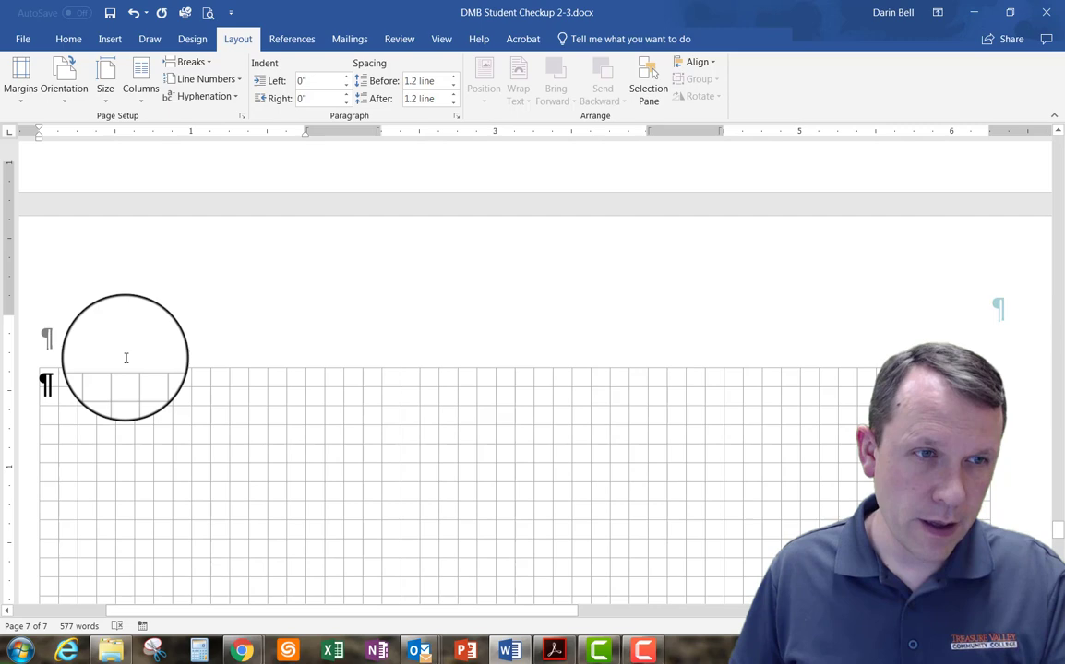
scroll(92, 351, "up", 1)
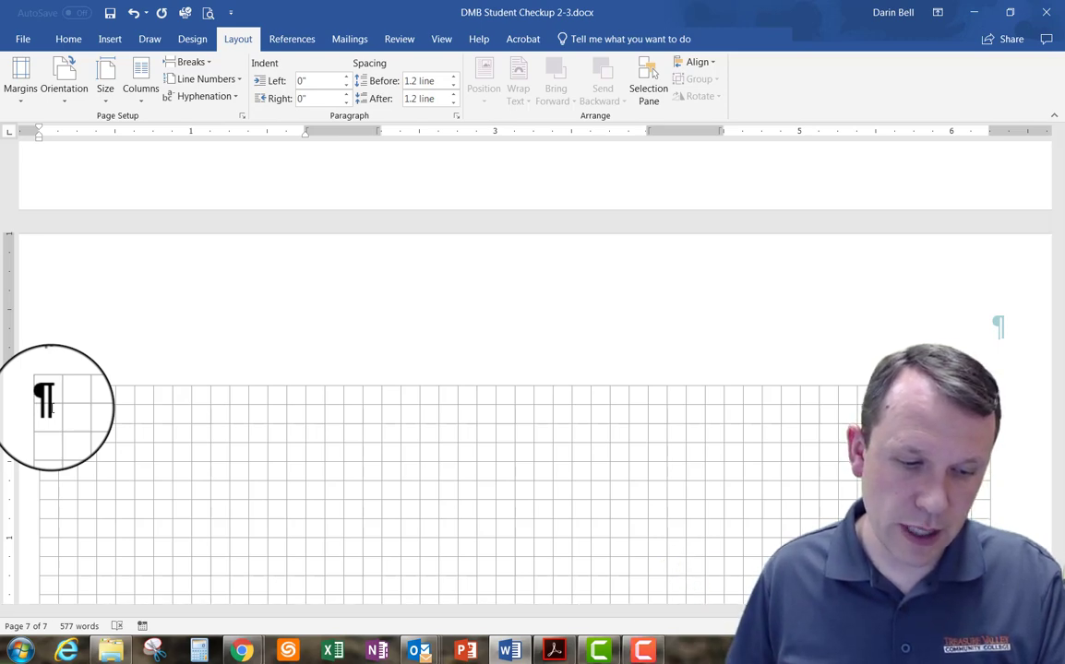
key("Return")
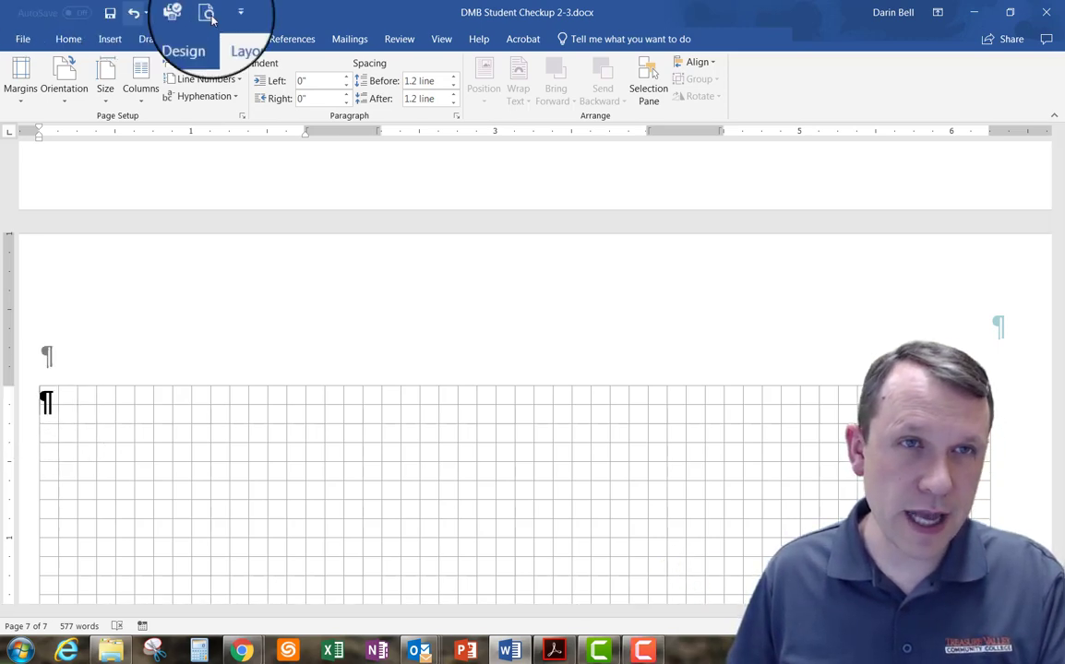
Format the new section on the last page as a single column.
left_click(286, 40)
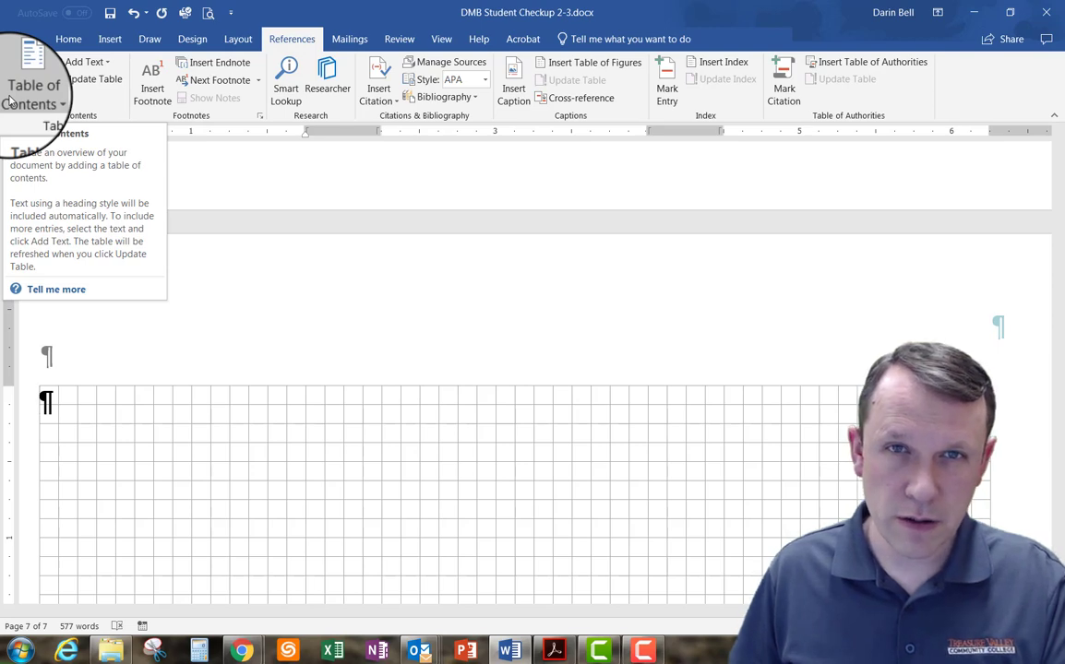
scroll(461, 369, "down", 3)
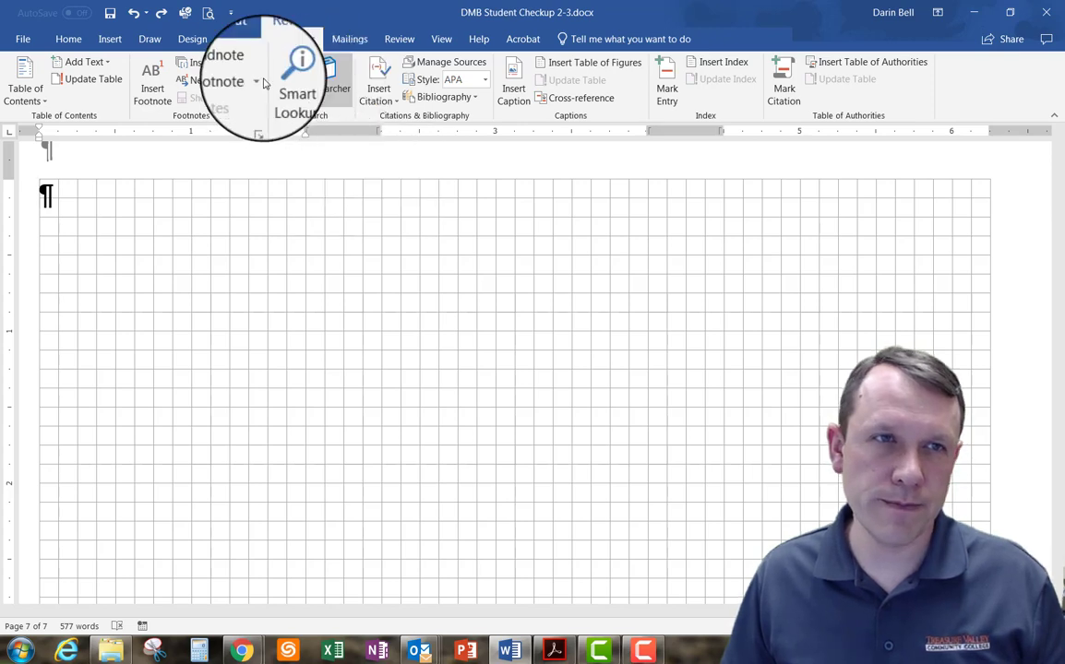
left_click(237, 39)
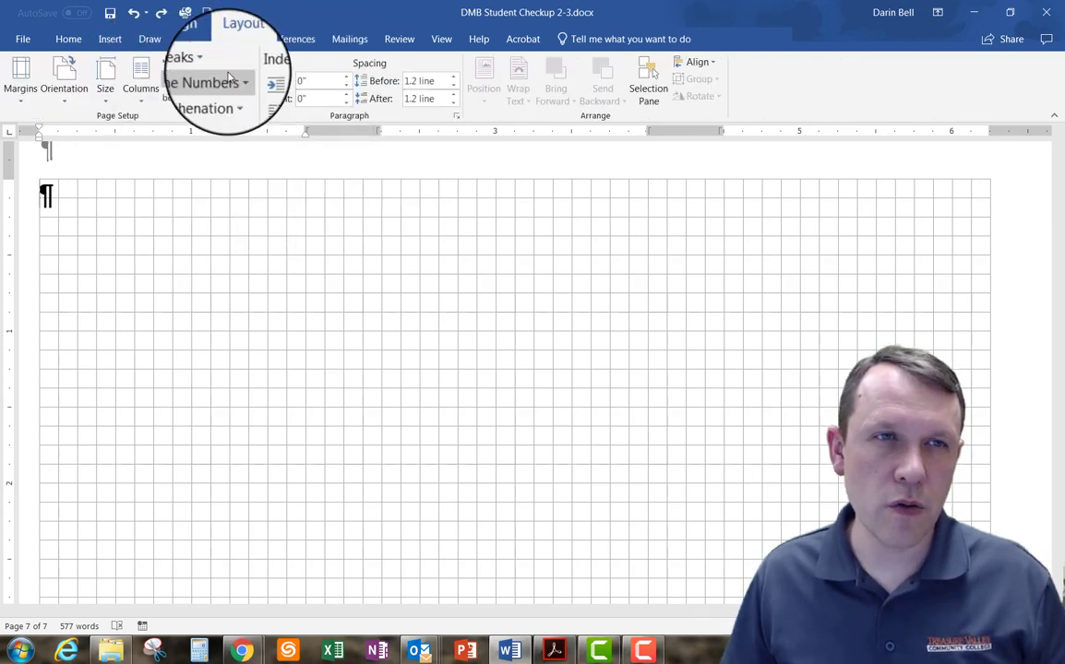
left_click(141, 83)
left_click(171, 127)
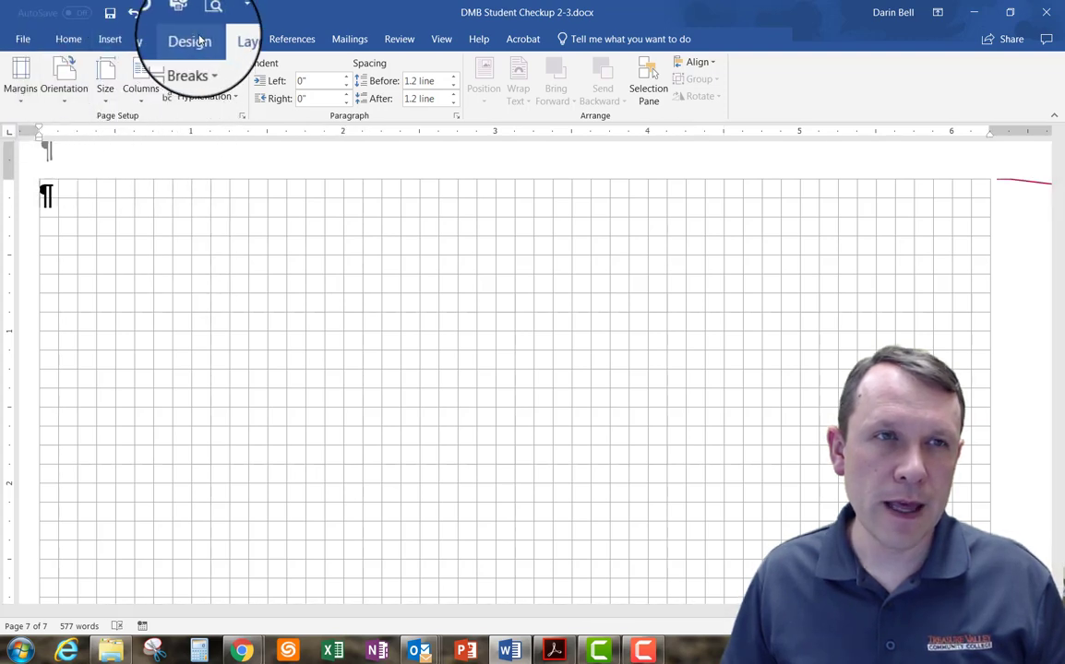
Insert a built-in bibliography in APA style at the start of the last page.
left_click(290, 39)
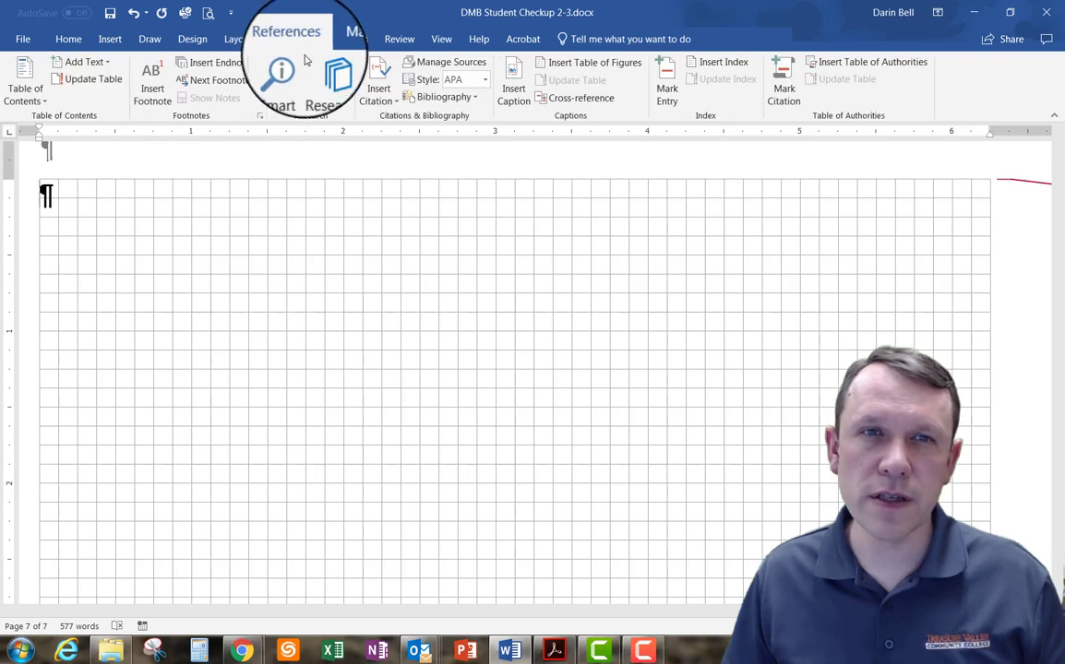
left_click(466, 99)
left_click(438, 275)
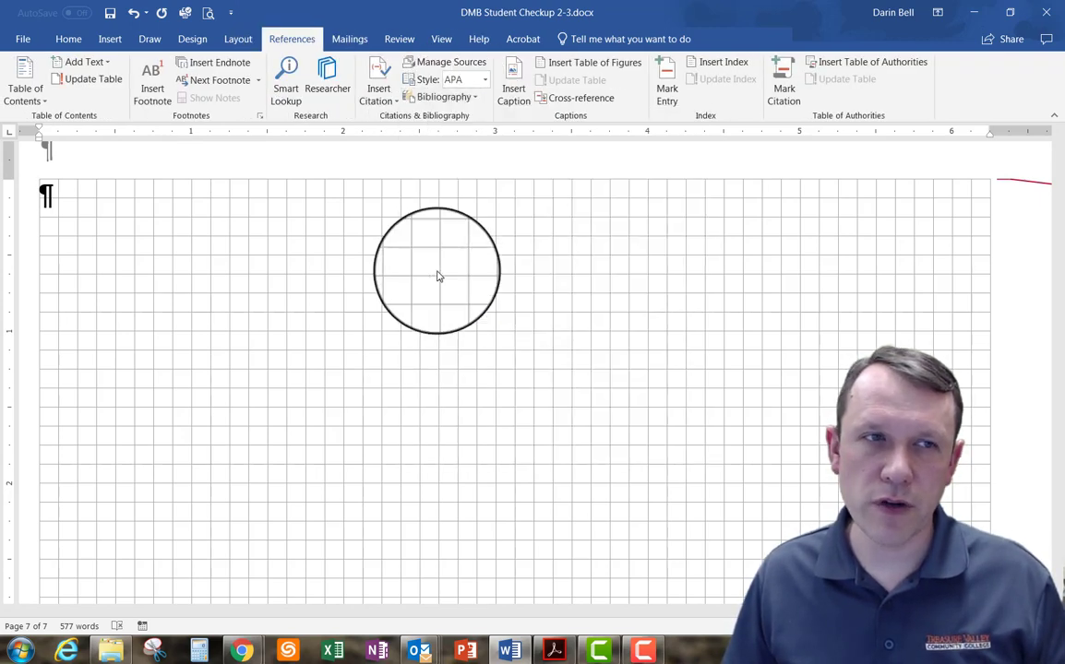